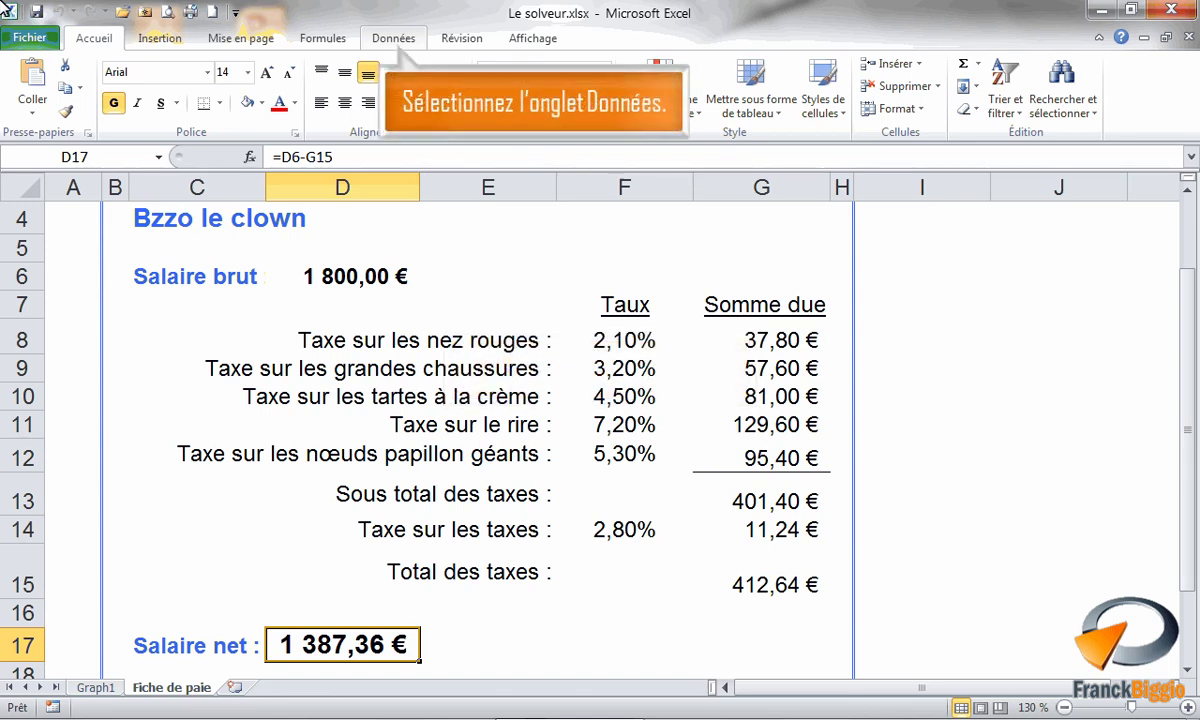
# Open the Paramètres du solveur dialog from the Données tab
pyautogui.click(393, 38)
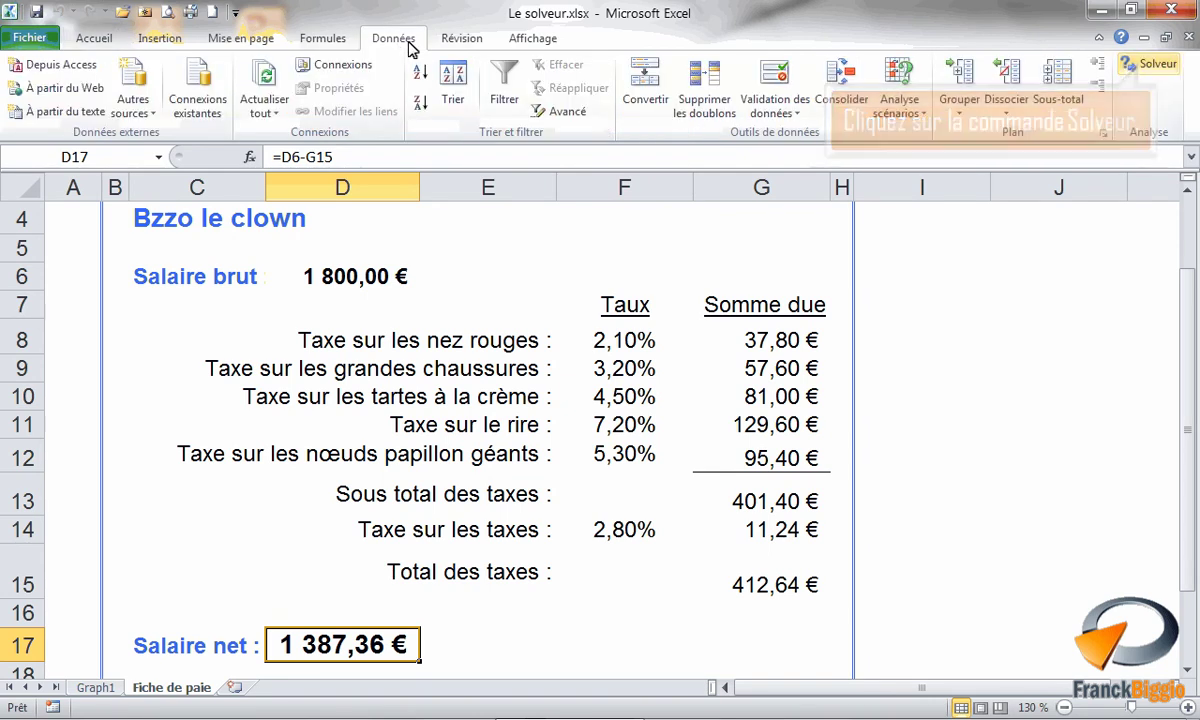
pyautogui.click(1141, 70)
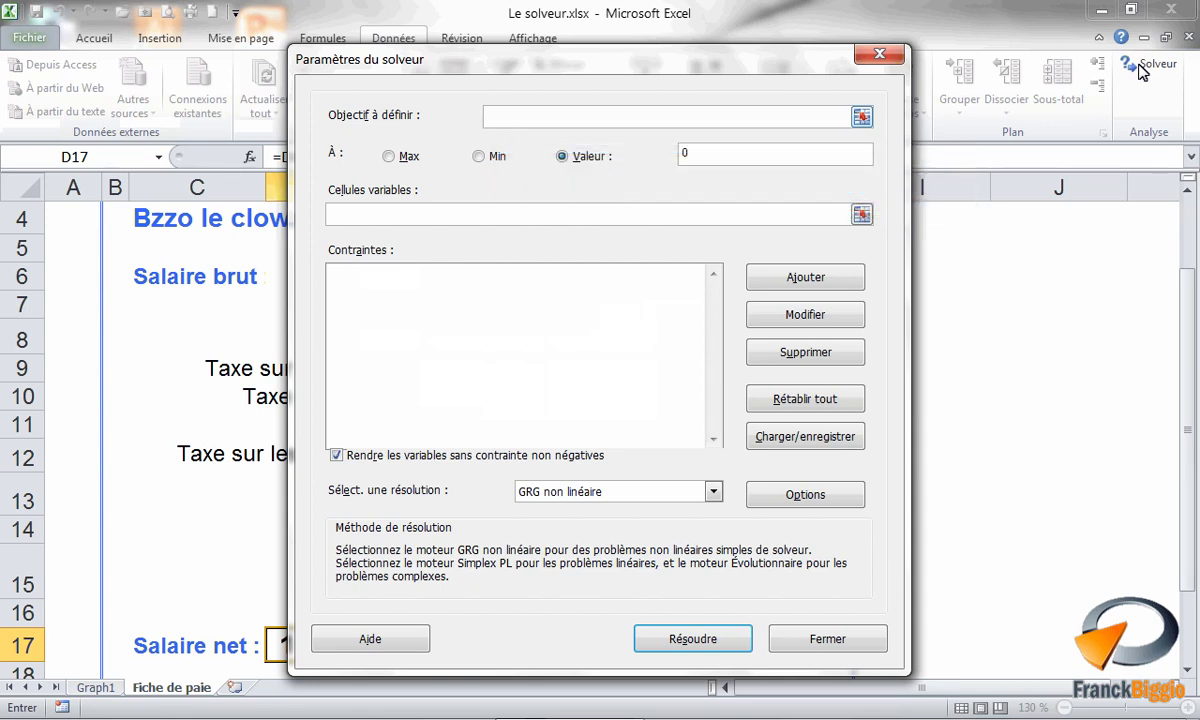
# Set the Solver objective cell to $D$17, the net salary
pyautogui.click(860, 118)
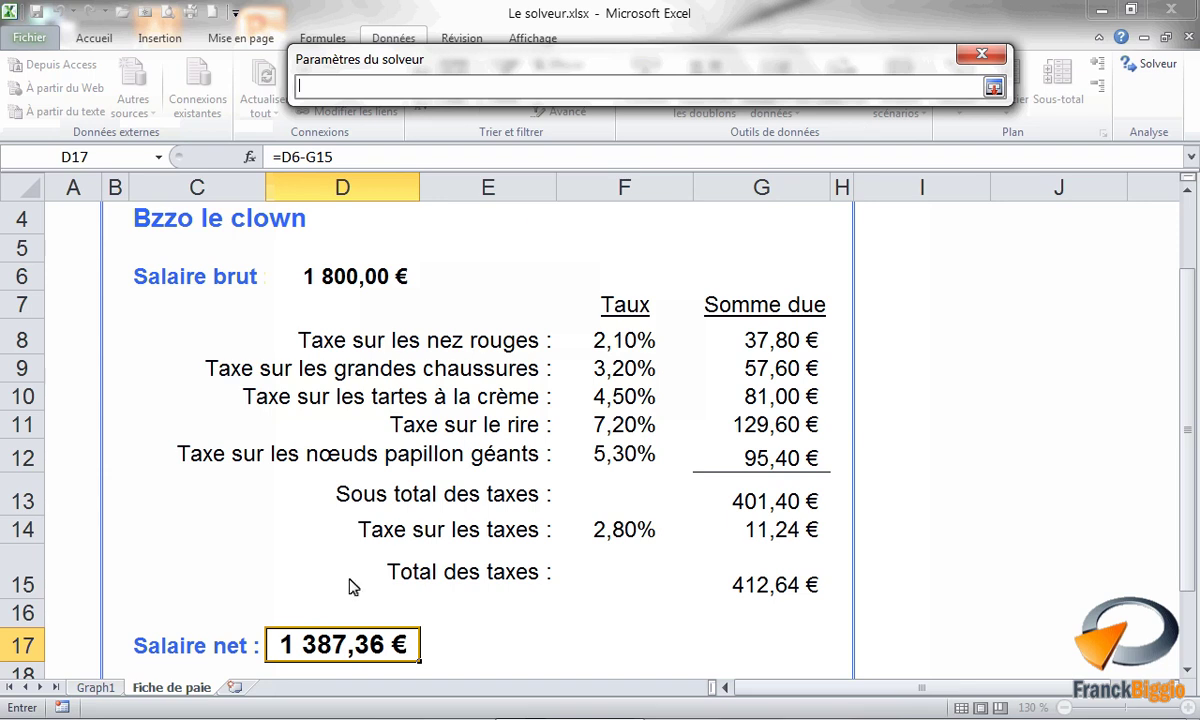
pyautogui.click(346, 652)
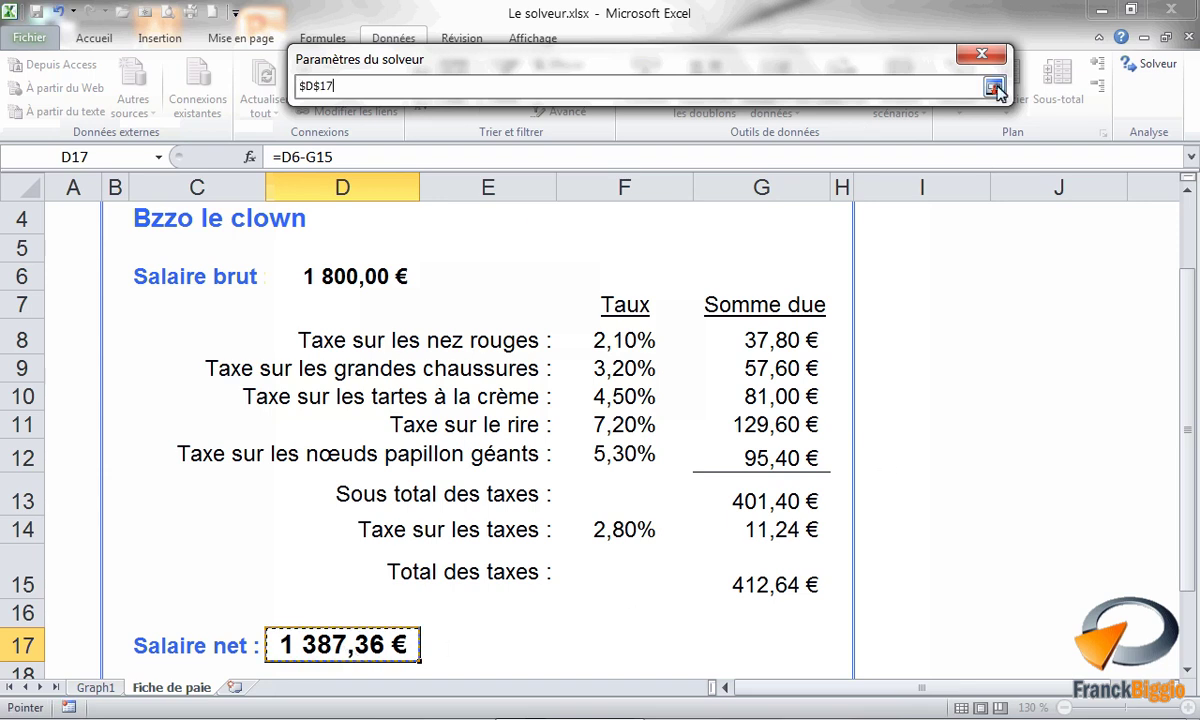
pyautogui.click(995, 88)
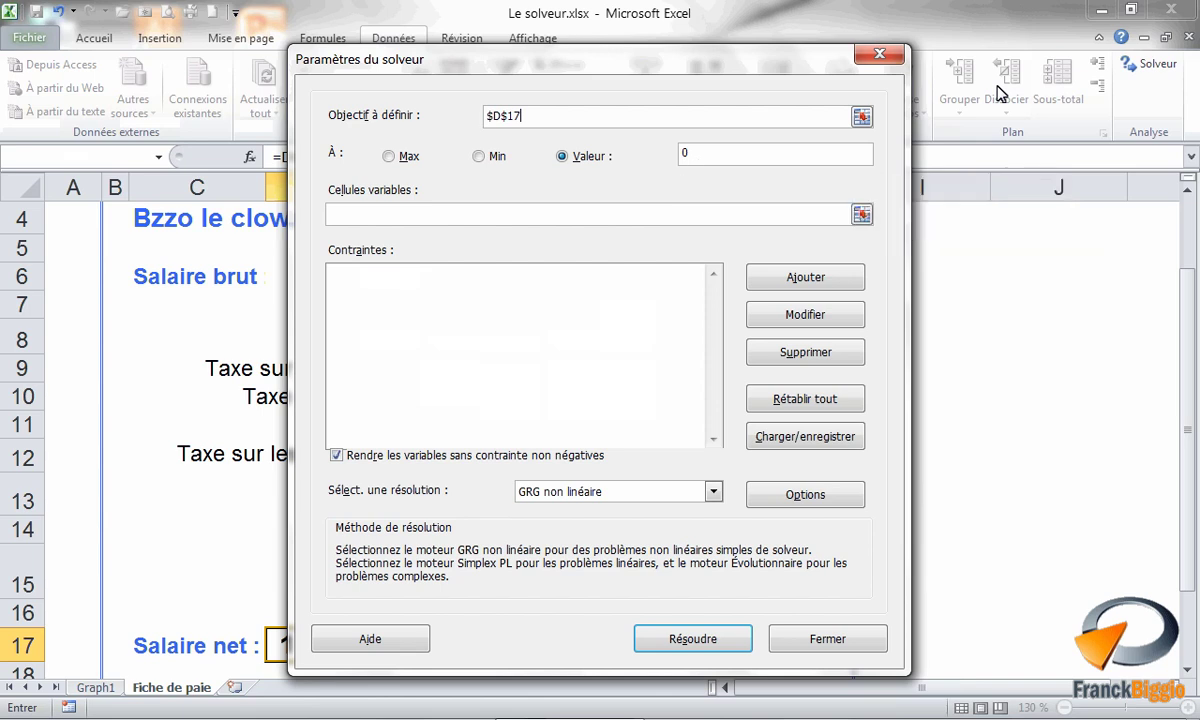
# Enter 1450 as the Valeur target for the objective $D$17
pyautogui.doubleClick(690, 154)
pyautogui.write('1450')
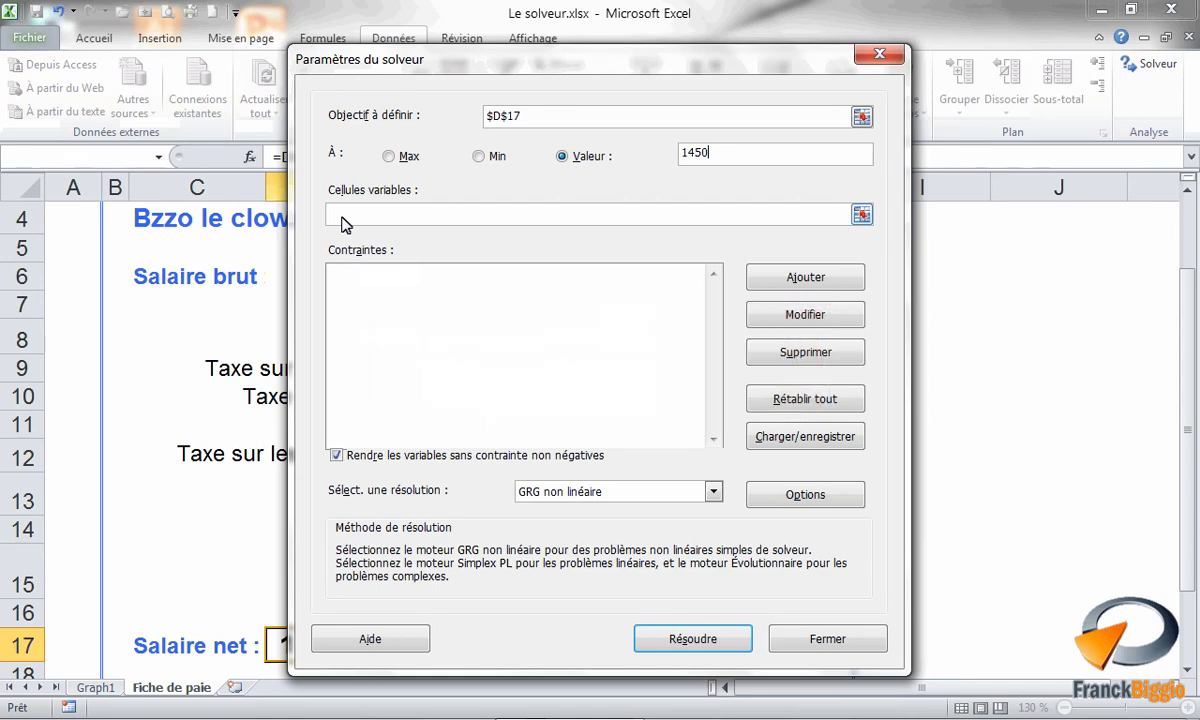
pyautogui.click(341, 222)
# Set the Solver variable cells to $F$8:$F$12 and $F$14
pyautogui.click(861, 215)
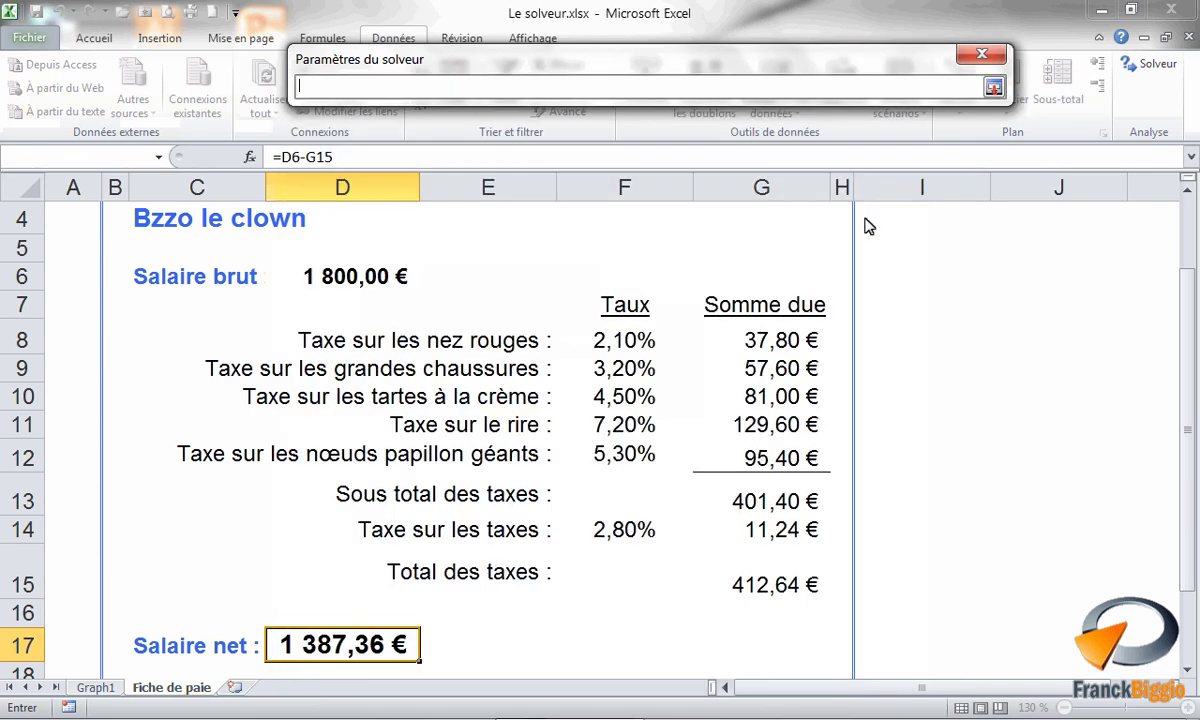
pyautogui.moveTo(622, 345); pyautogui.dragTo(624, 455)
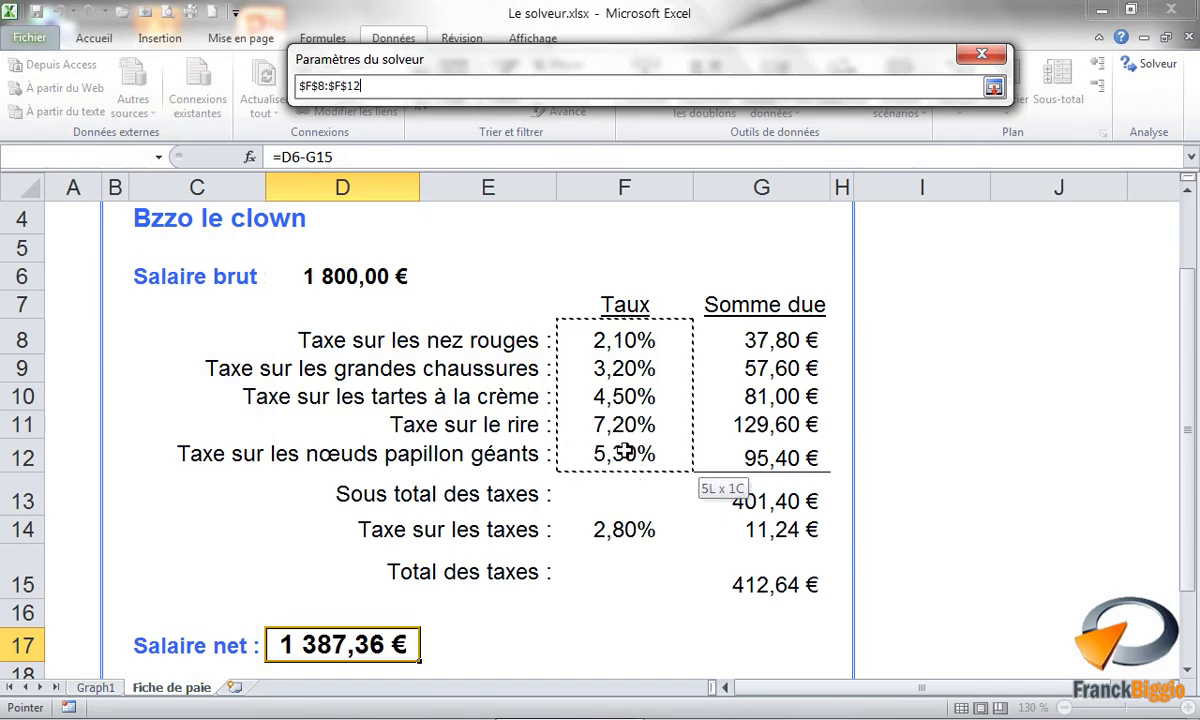
pyautogui.keyDown('ctrl'); pyautogui.click(624, 535); pyautogui.keyUp('ctrl')
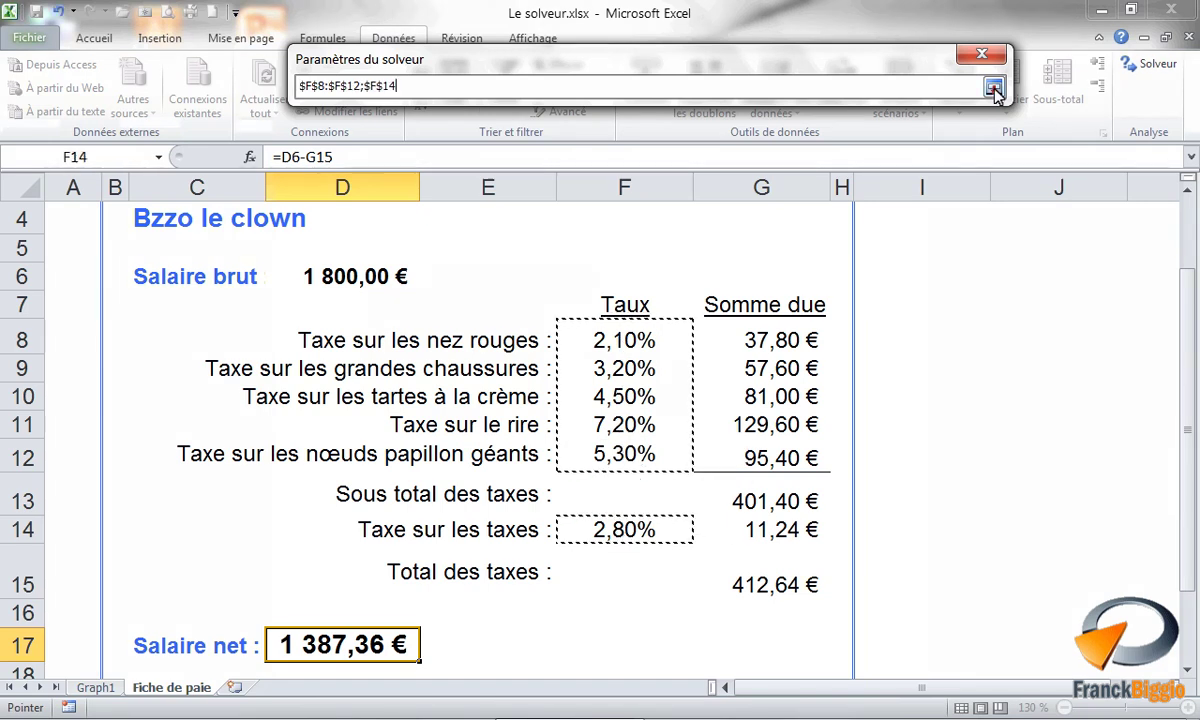
pyautogui.click(993, 87)
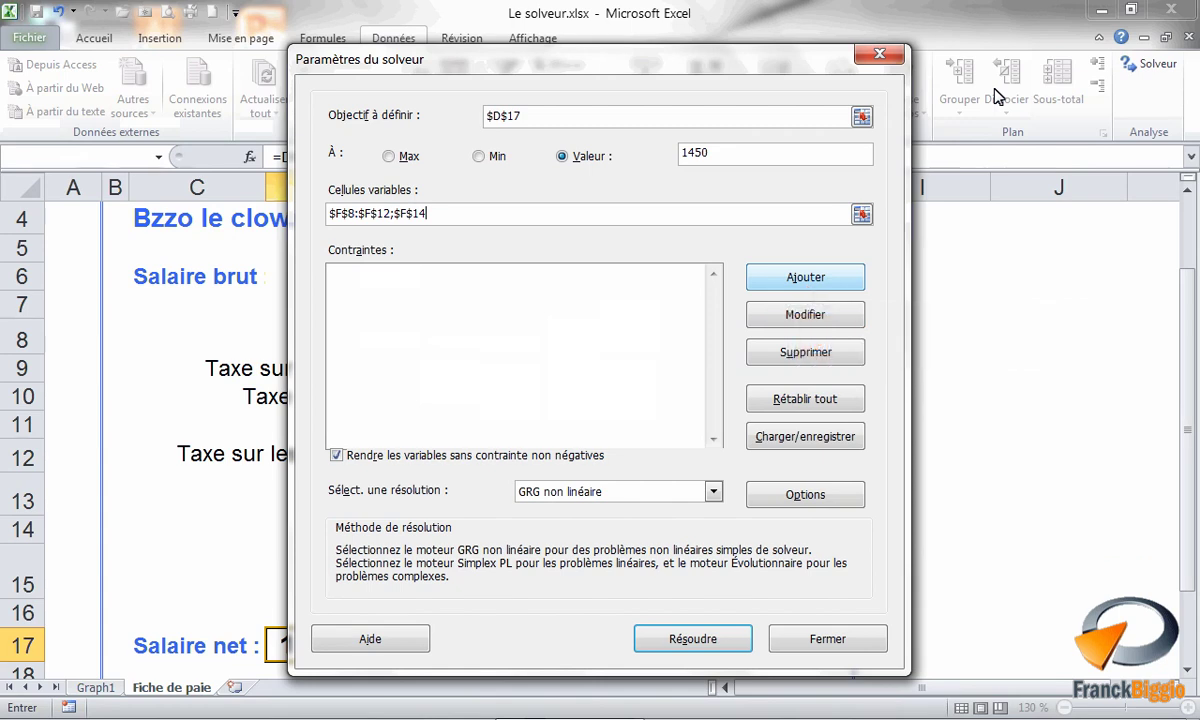
# Add the Solver constraint $F$9 <= 4%
pyautogui.click(818, 278)
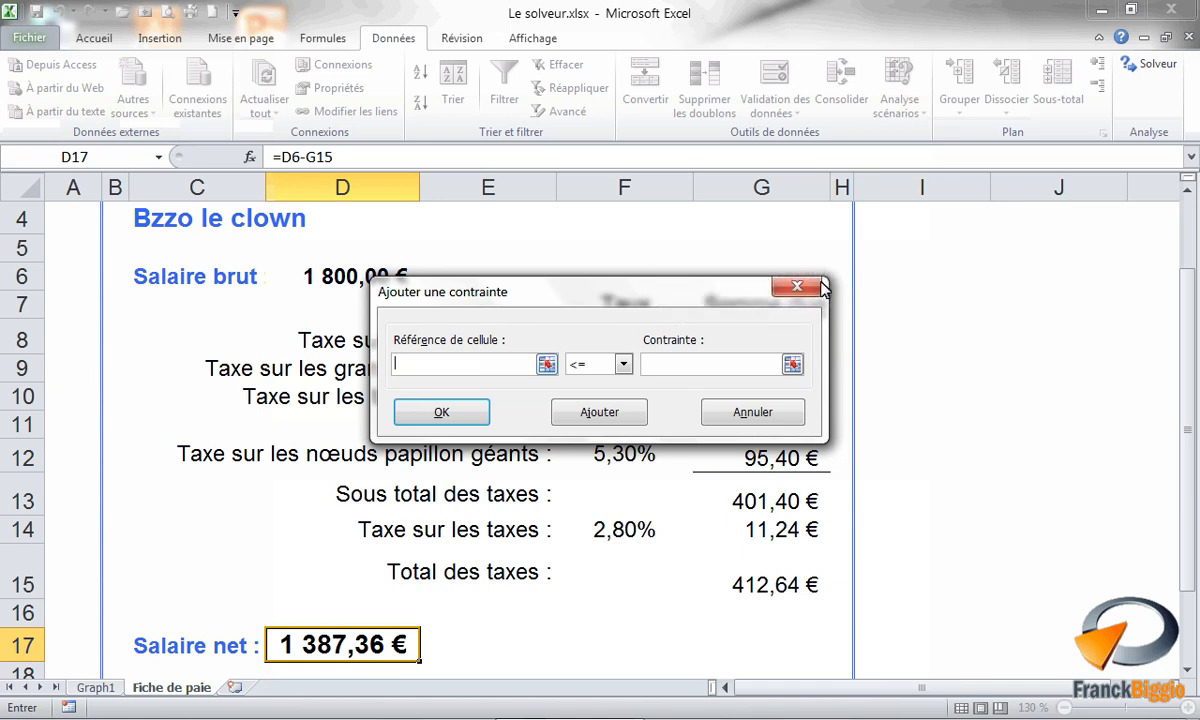
pyautogui.click(548, 366)
pyautogui.click(600, 360)
pyautogui.click(881, 320)
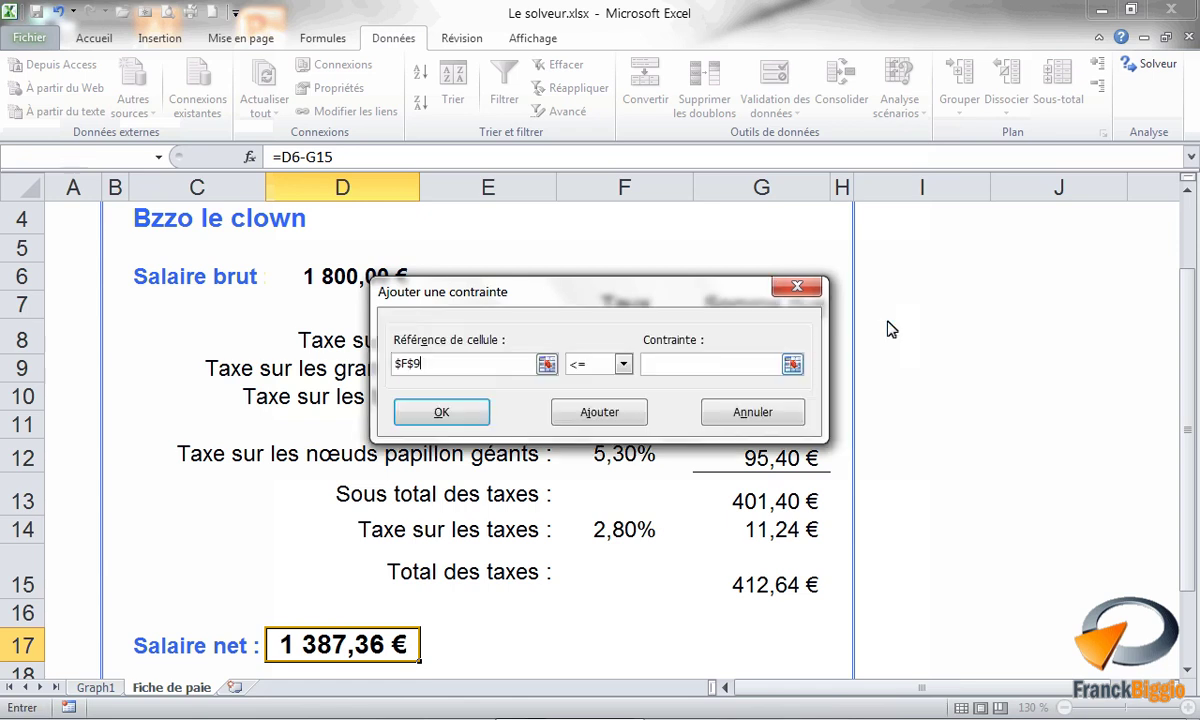
pyautogui.click(652, 366)
pyautogui.write('4%')
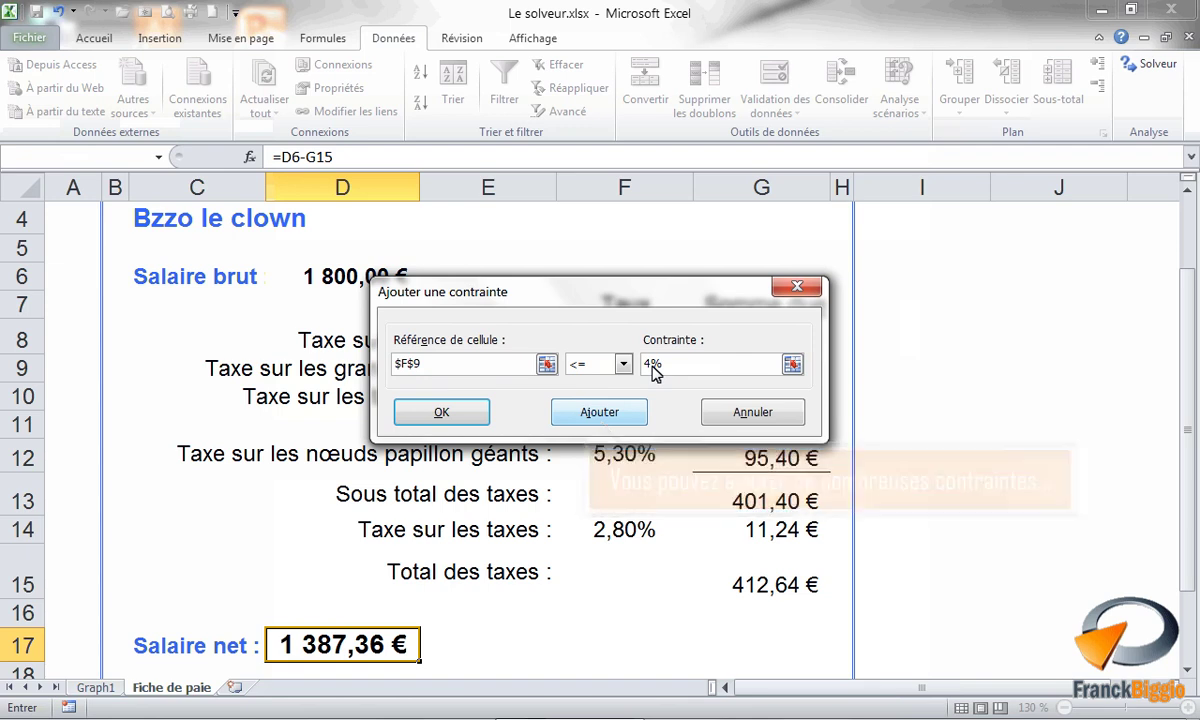
pyautogui.click(613, 413)
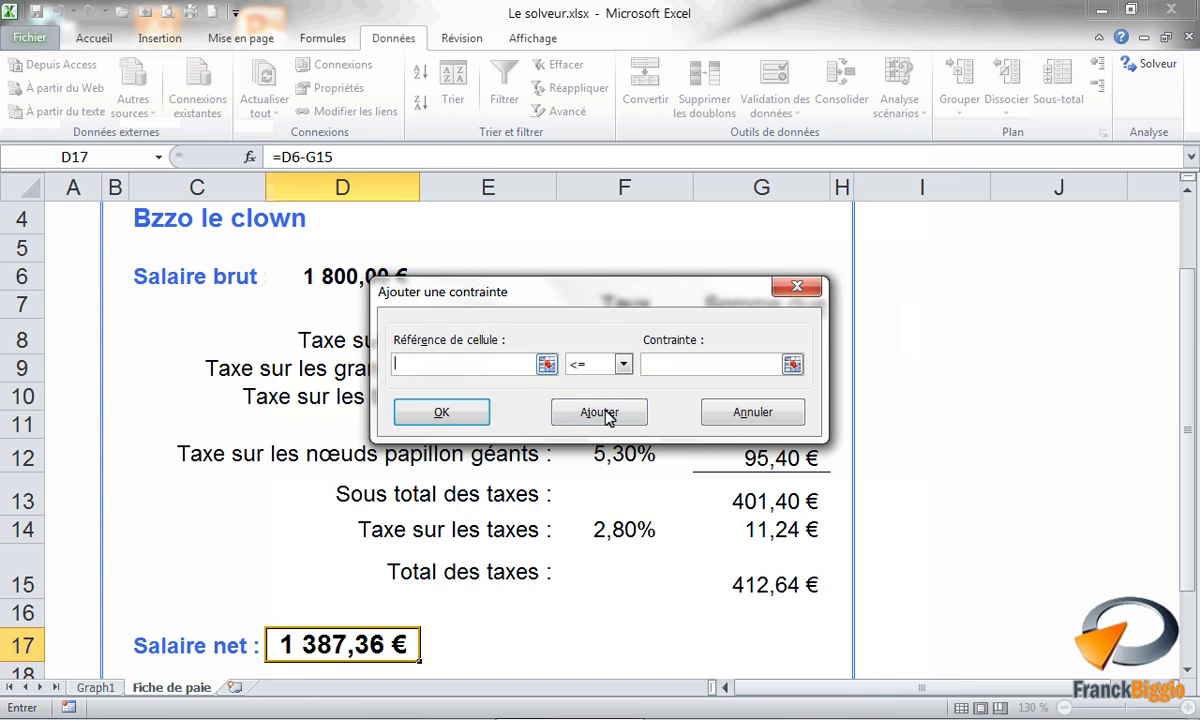
pyautogui.click(546, 364)
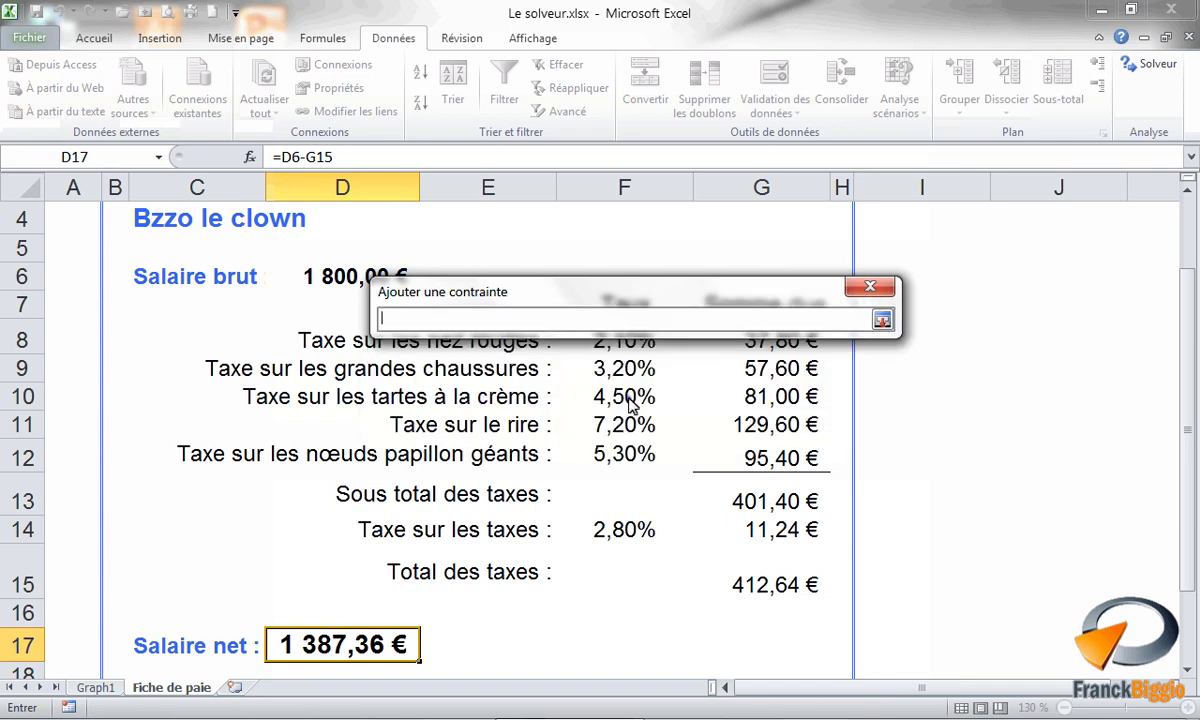
# Add the constraint $F$10 = 5%
pyautogui.click(625, 397)
pyautogui.click(881, 321)
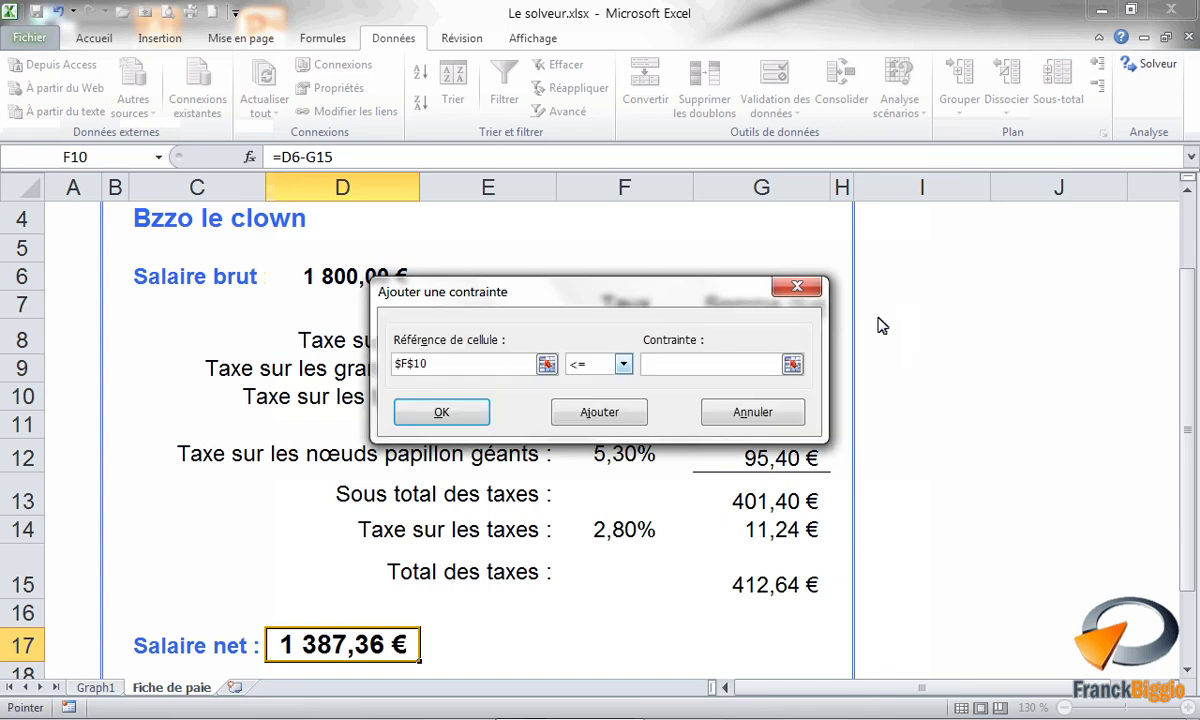
pyautogui.click(624, 365)
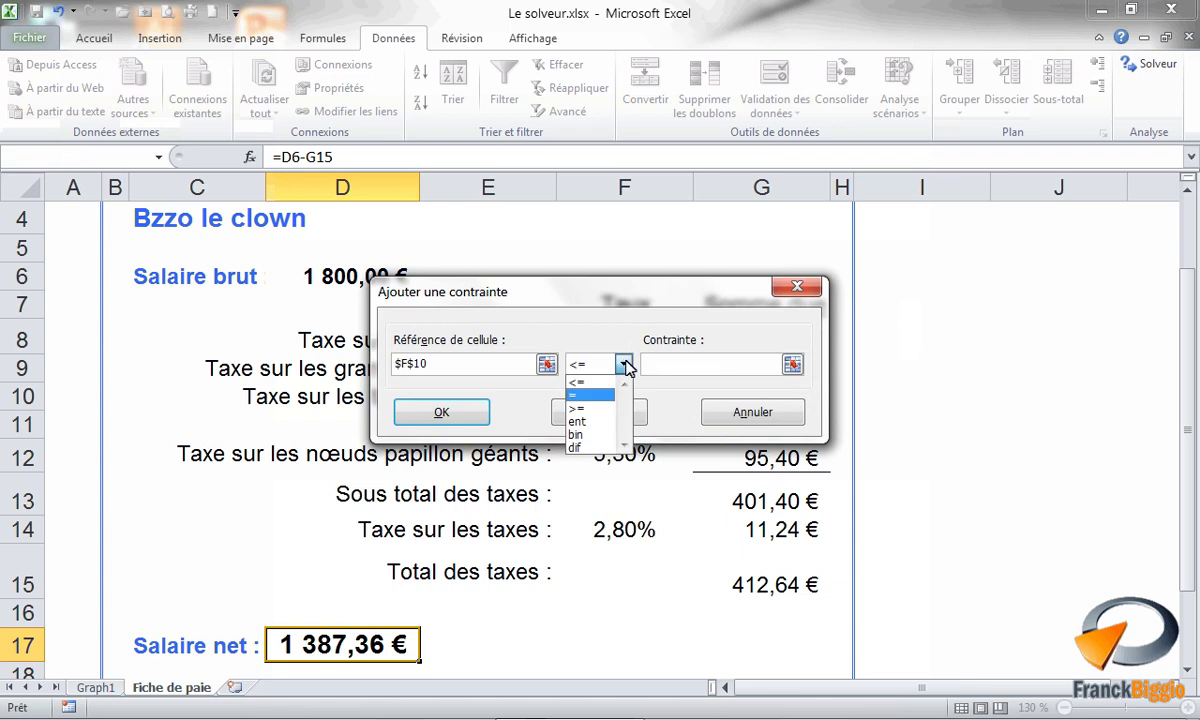
pyautogui.click(570, 394)
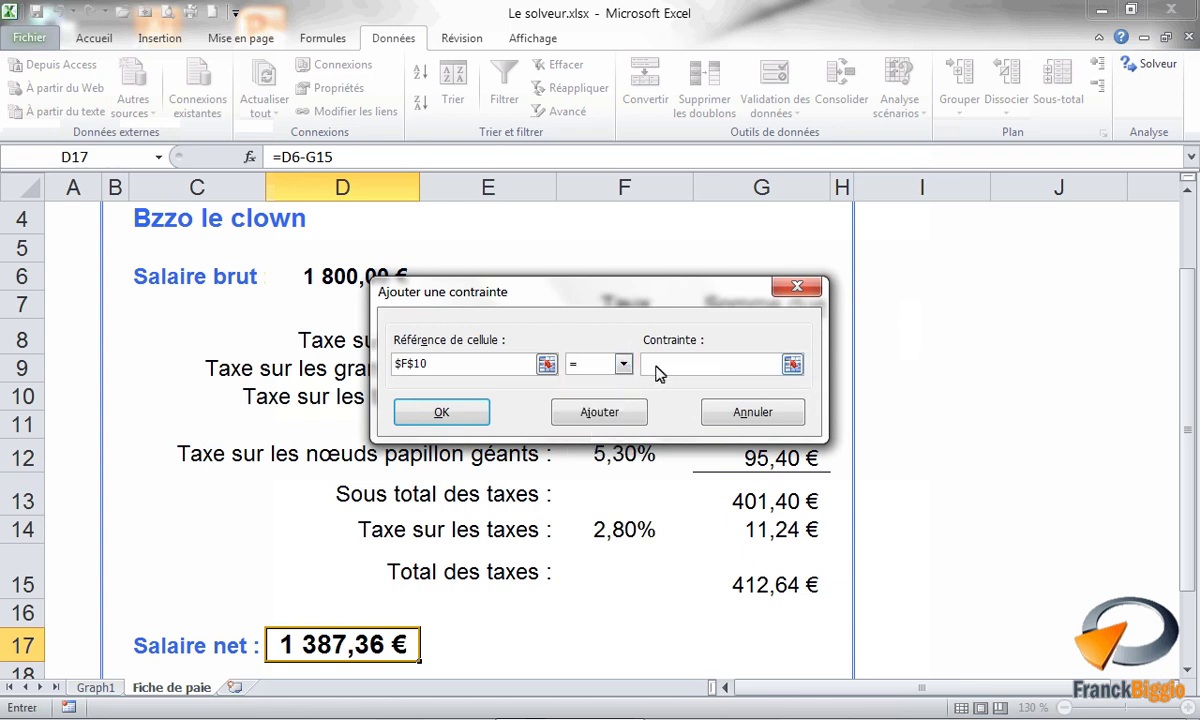
pyautogui.click(657, 366)
pyautogui.write('5%')
pyautogui.click(600, 414)
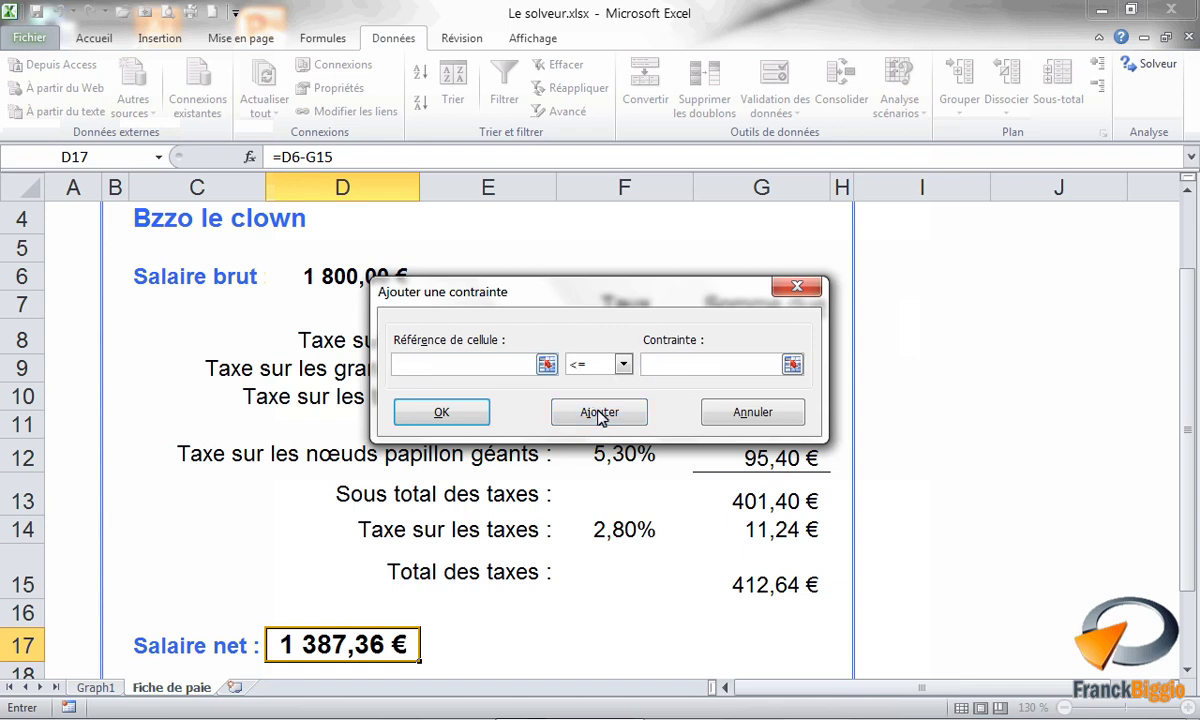
# Add the constraint $F$12 <= 7%
pyautogui.click(547, 365)
pyautogui.click(613, 462)
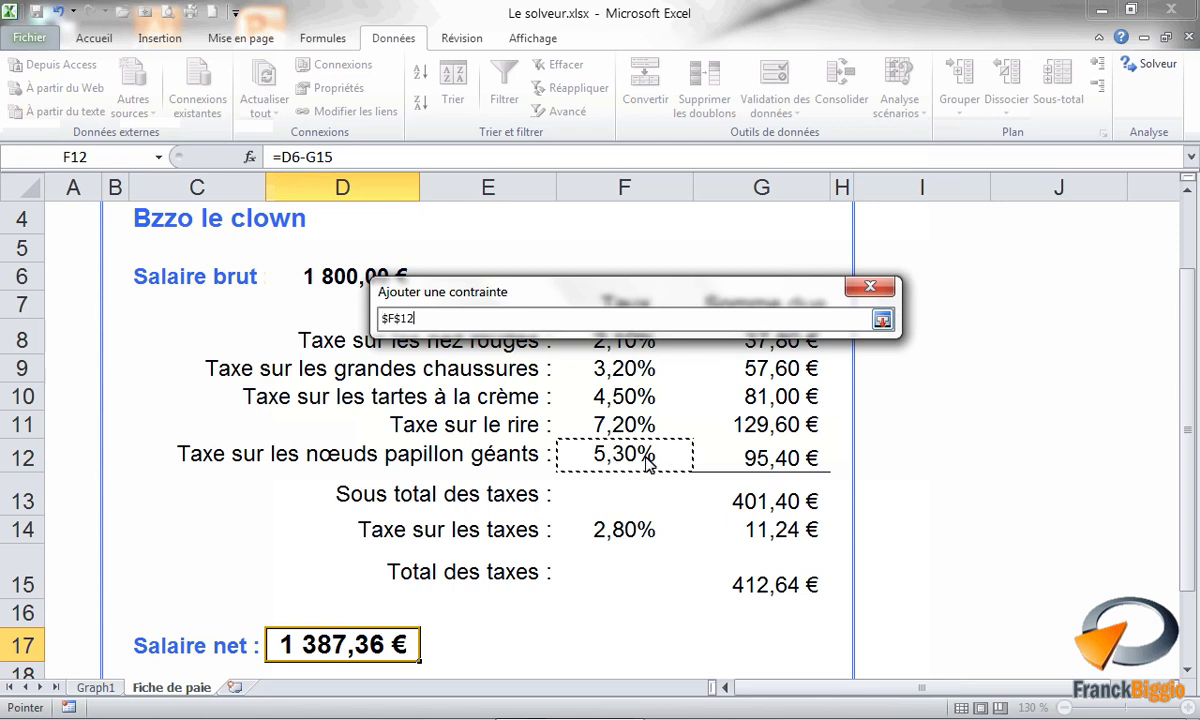
pyautogui.click(882, 320)
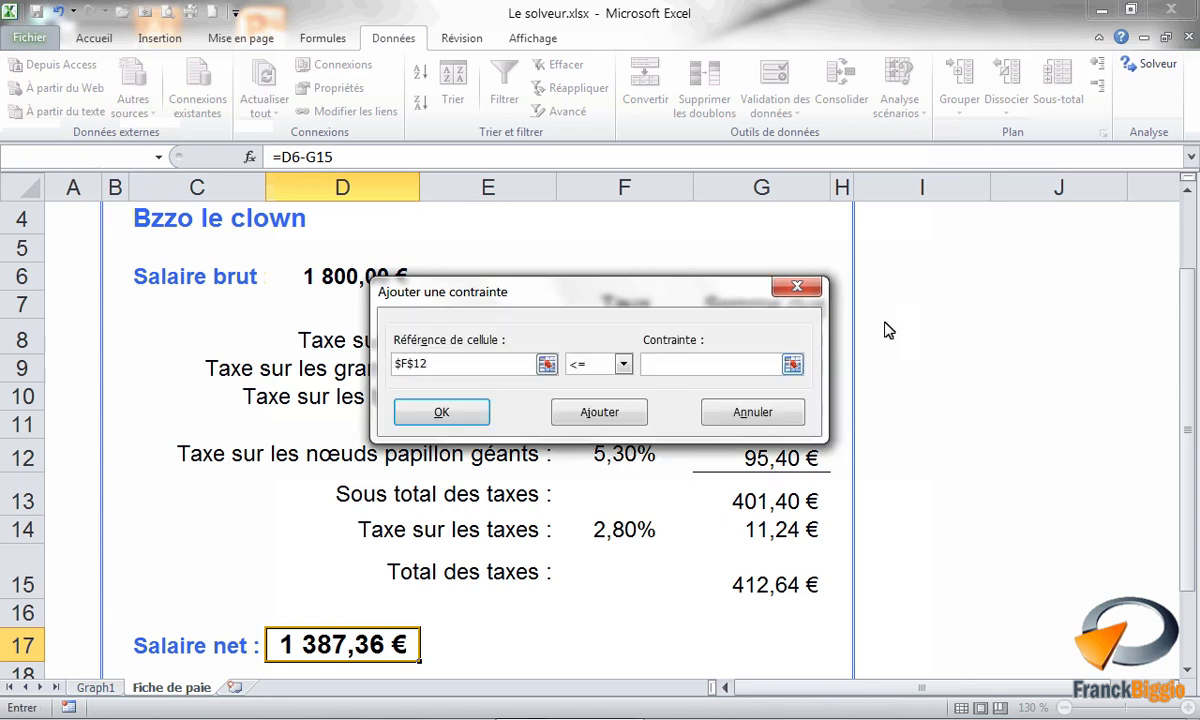
pyautogui.click(668, 366)
pyautogui.write('7')
pyautogui.click(603, 412)
# Fill in the next constraint as $F$14 >= 3%
pyautogui.click(626, 540)
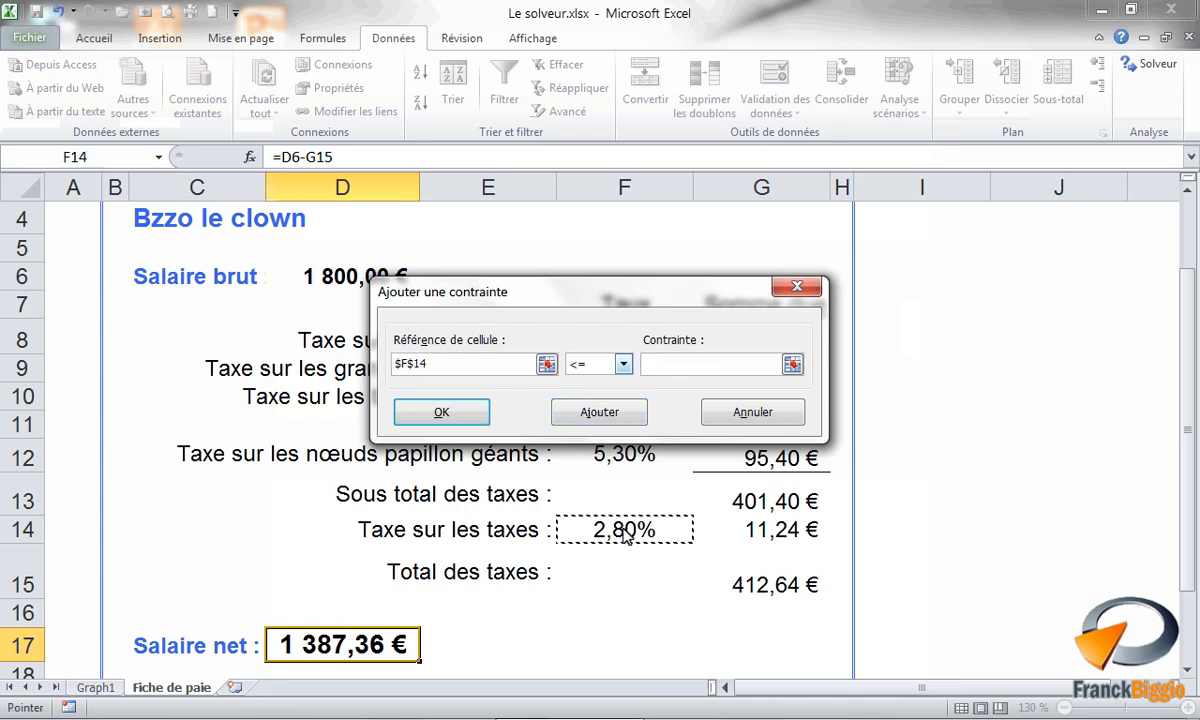
pyautogui.click(623, 365)
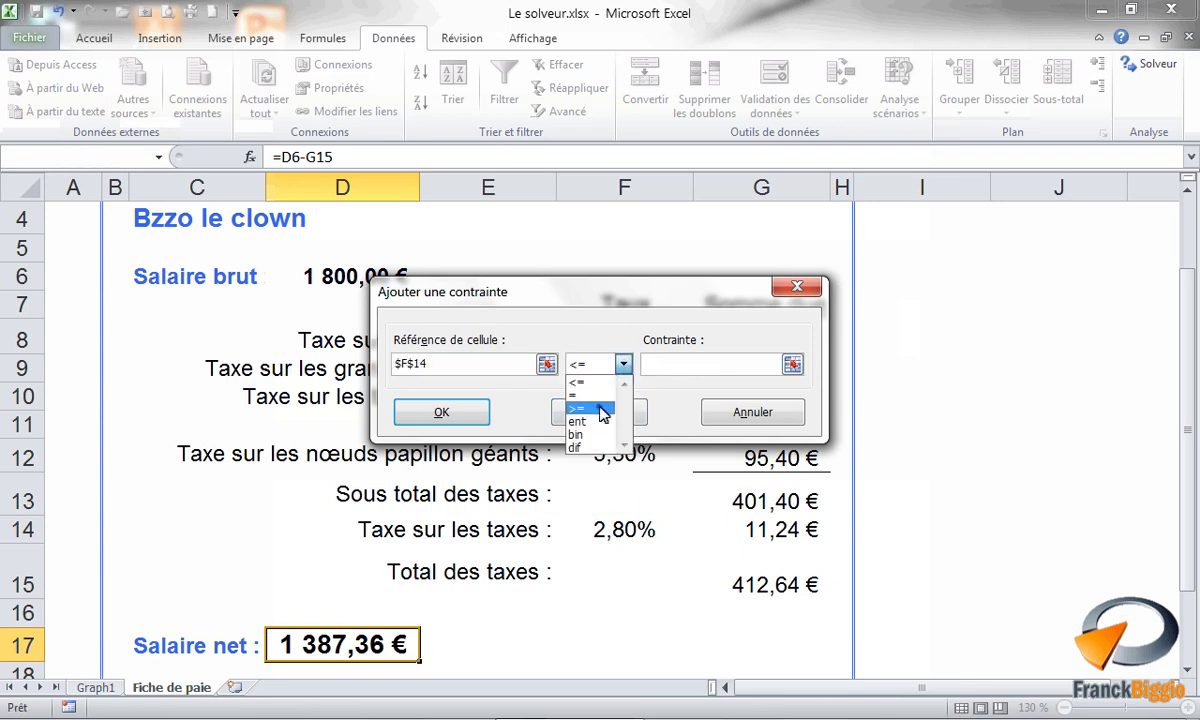
pyautogui.click(603, 410)
pyautogui.click(673, 366)
pyautogui.write('3%')
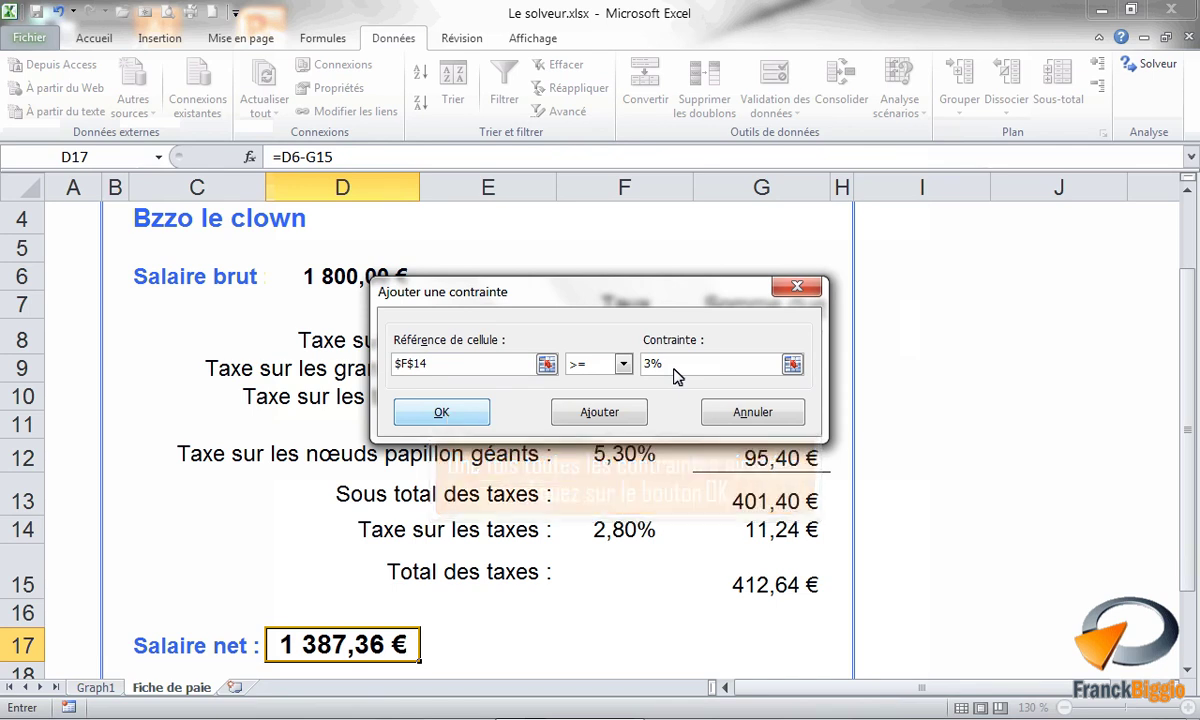
# Confirm the $F$14 >= 3% constraint and return to Paramètres du solveur
pyautogui.click(445, 414)
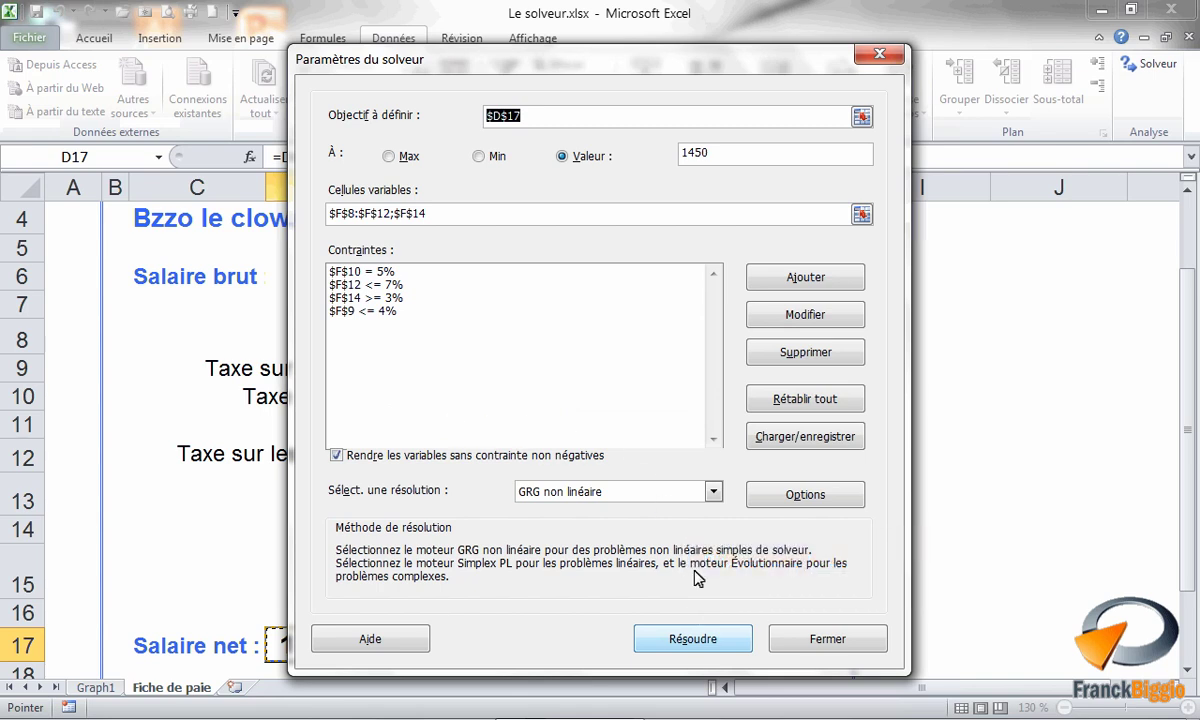
# Solve and keep the solution: taxes total 350,00 €, net salary 1 450,00 €
pyautogui.click(697, 640)
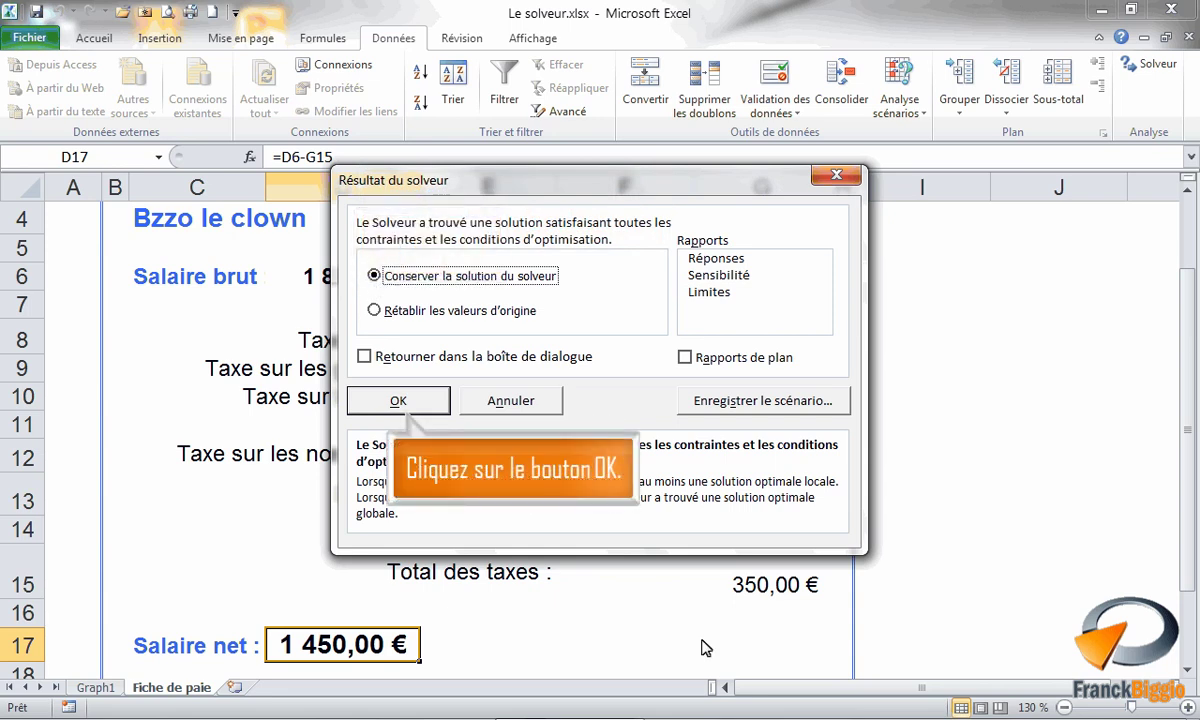
pyautogui.click(428, 405)
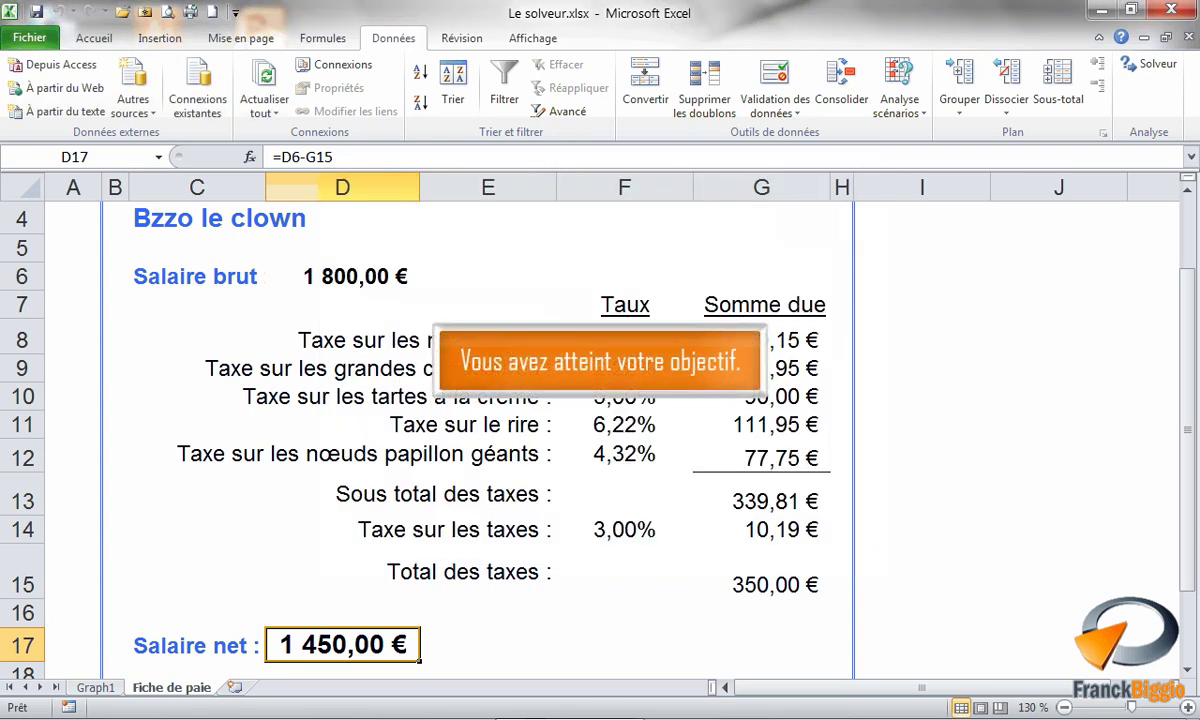